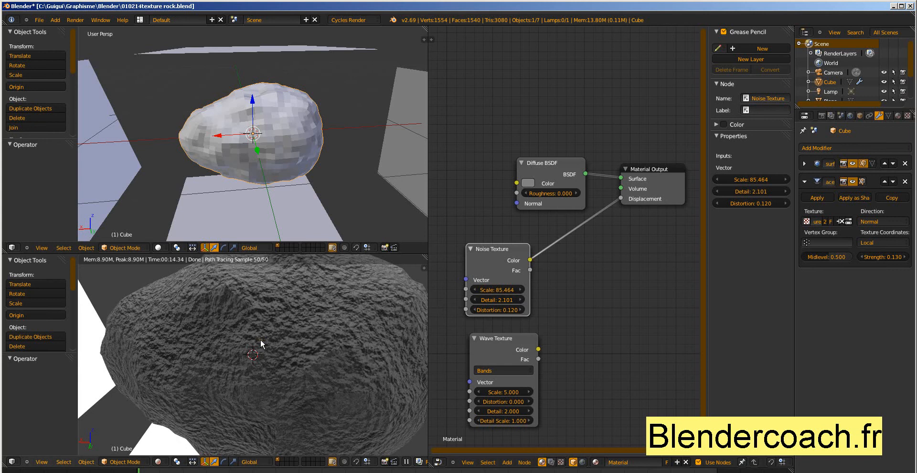
Move the Noise Texture node closer to the Diffuse BSDF node, directly beneath it
left_click(508, 392)
left_click(369, 290)
left_click(315, 258)
left_click(526, 254)
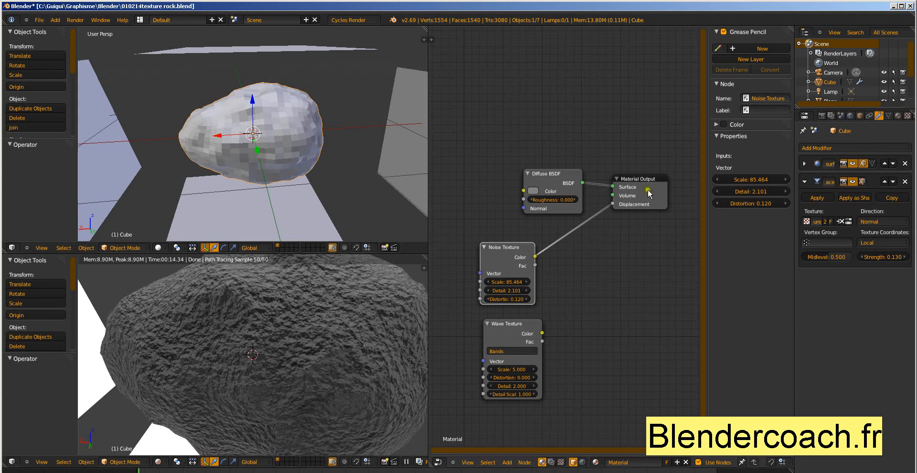
left_click_drag(491, 268, 544, 261)
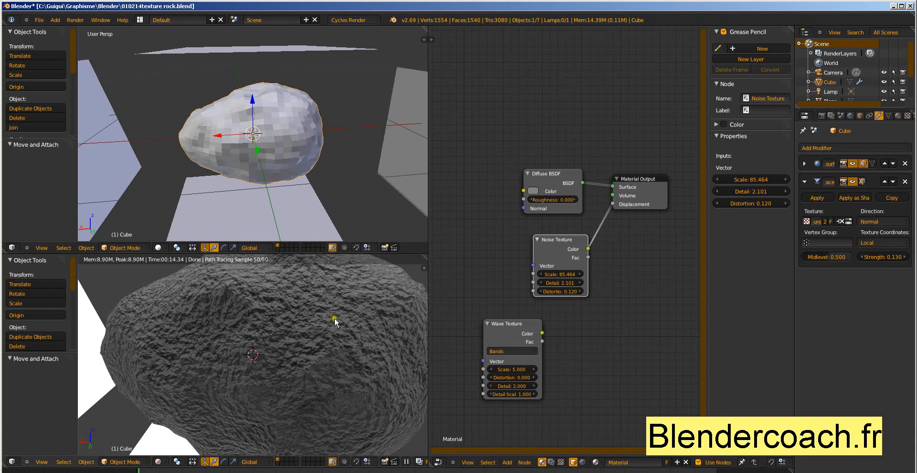
left_click_drag(537, 253, 541, 229)
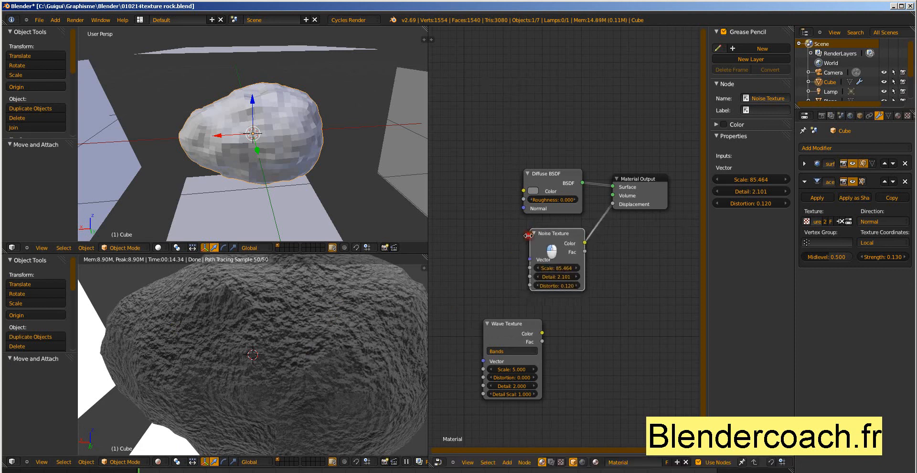
Delete the unconnected Wave Texture node and align the Noise Texture node under the Diffuse BSDF node
scroll(564, 237, "up", 2)
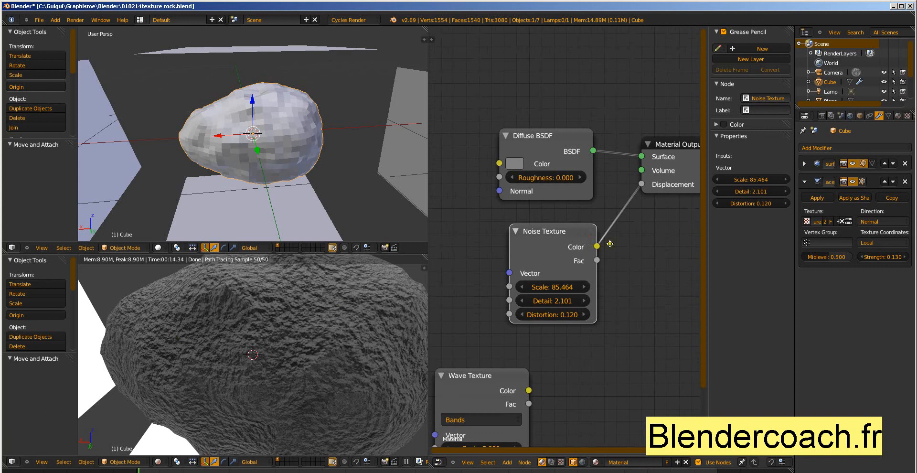
middle_click_drag(610, 244, 587, 252)
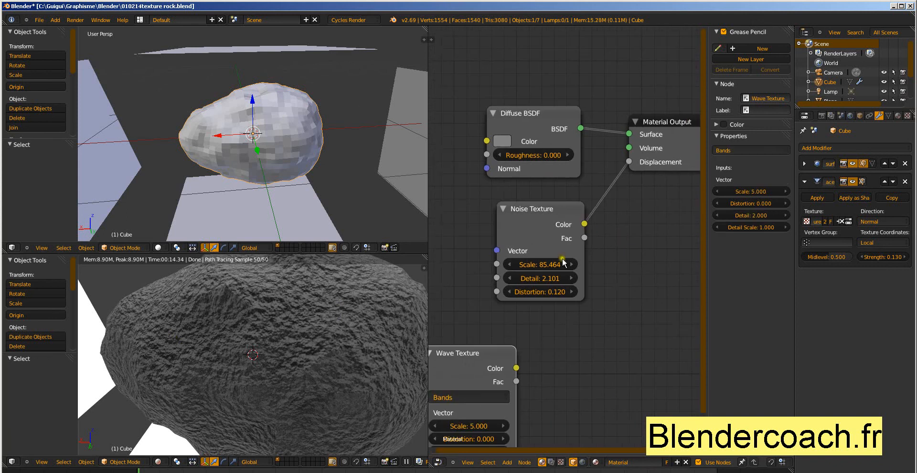
left_click(472, 363)
key("x")
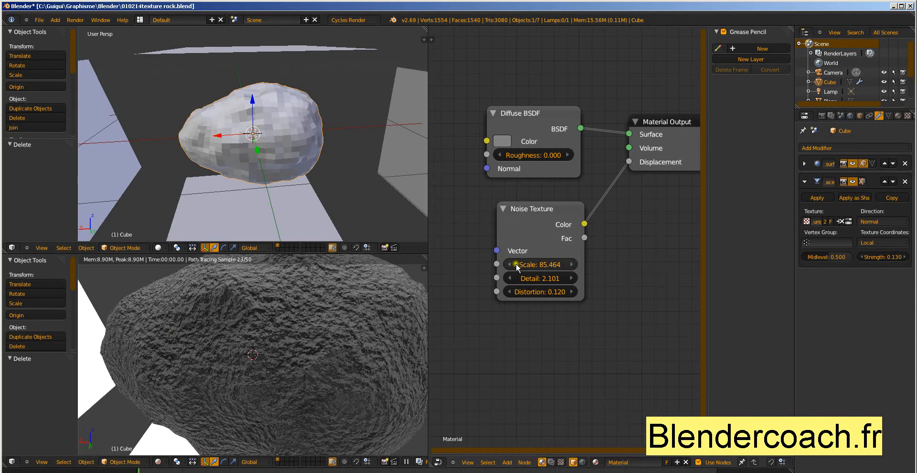
middle_click_drag(669, 191, 633, 220)
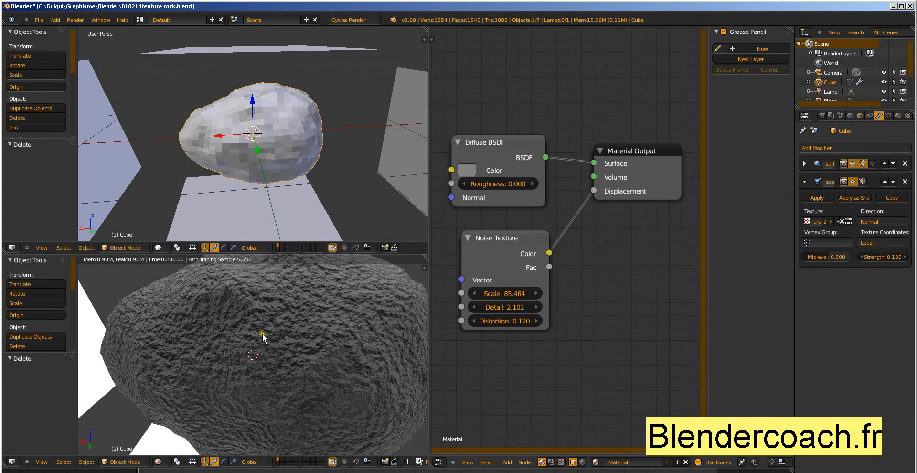
mouse_move(502, 239)
left_mouse_down()
mouse_move(490, 202)
mouse_move(500, 237)
left_mouse_up()
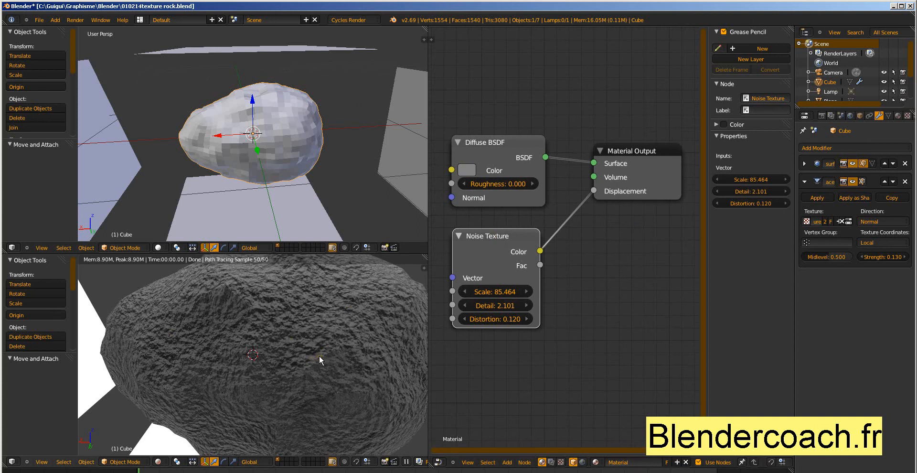
Try a roughness of 0.690 on the Diffuse BSDF node, and reset it to 0
left_click_drag(464, 183, 656, 195)
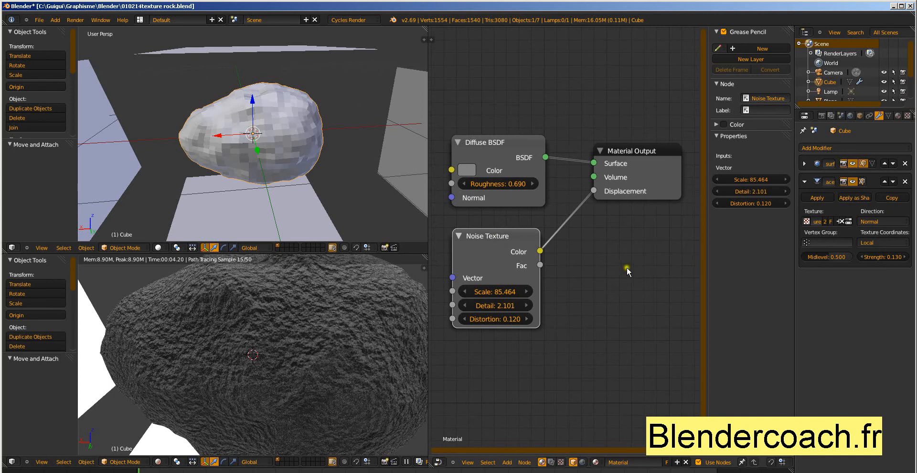
left_click(492, 183)
type("0")
left_click(510, 194)
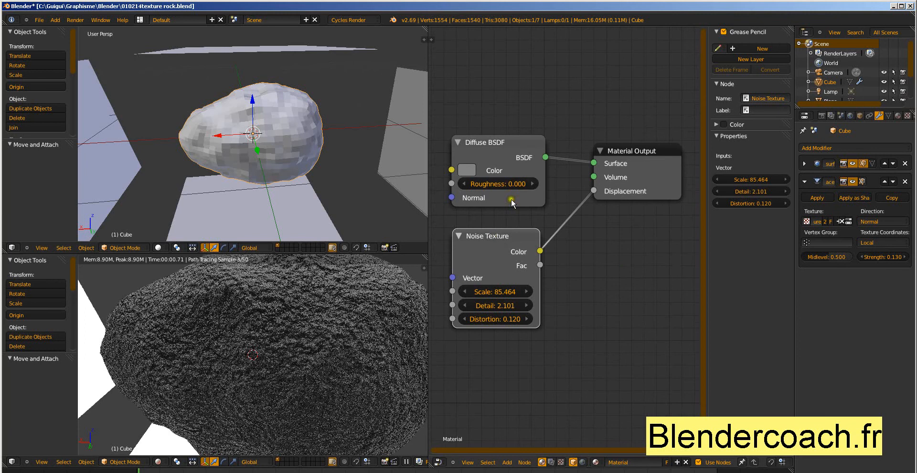
left_click(515, 204)
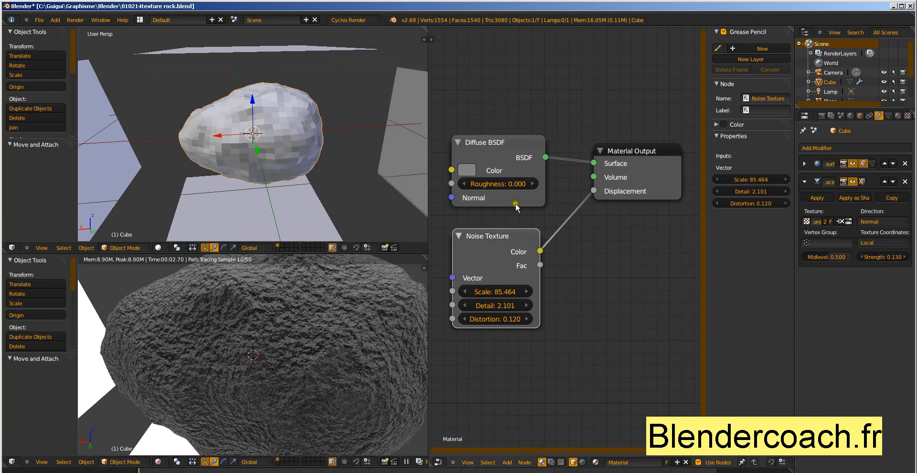
left_click(593, 166)
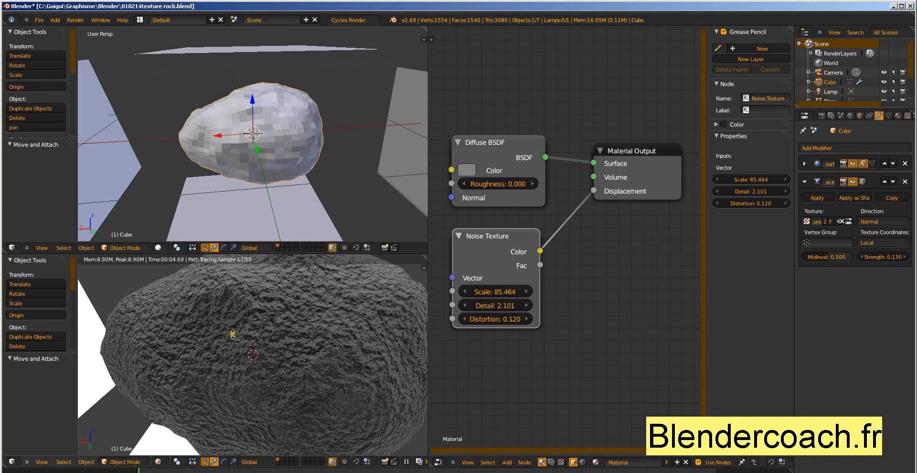
left_click(462, 167)
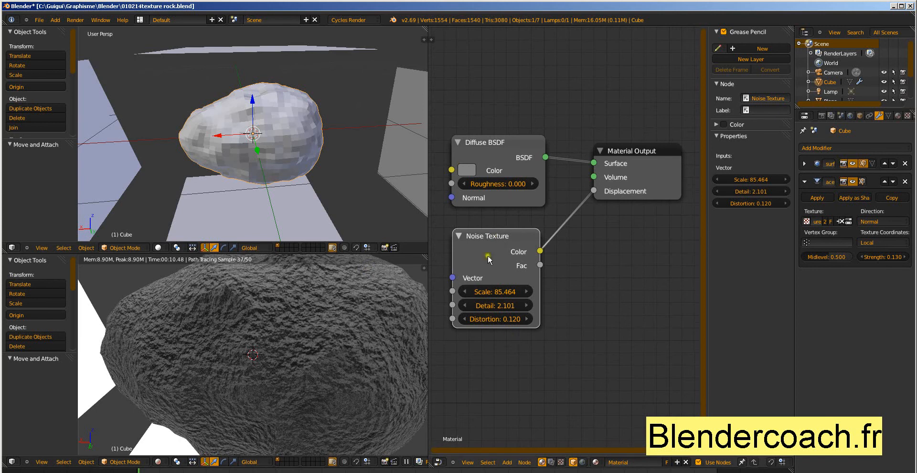
Move the Diffuse BSDF node above the Material Output and relink the Noise Texture's Color from Displacement to the Diffuse Color input
left_click_drag(486, 143, 565, 64)
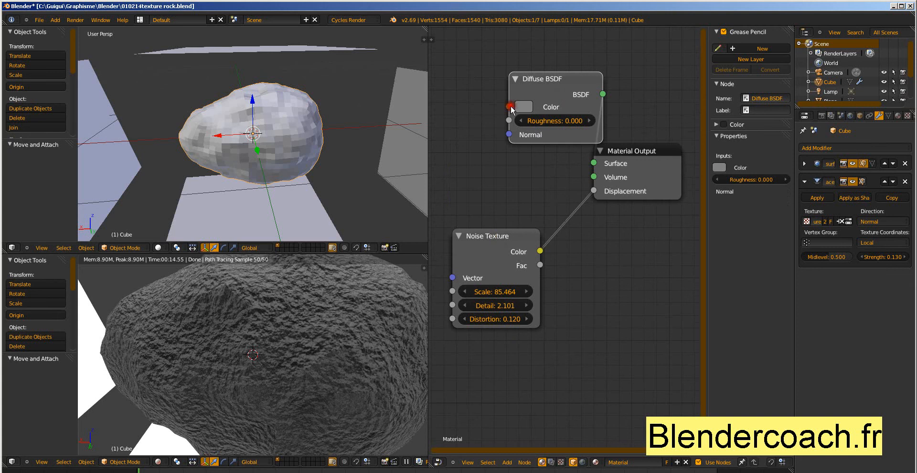
left_click_drag(594, 190, 509, 106)
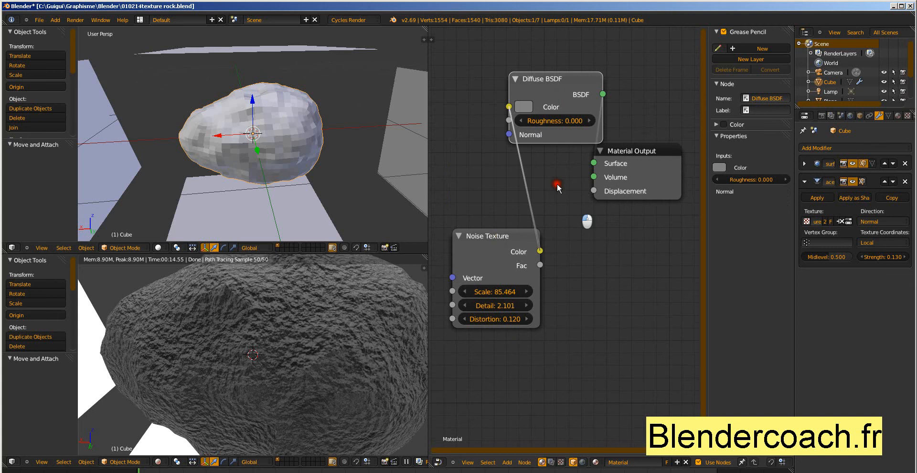
left_click_drag(558, 187, 508, 105)
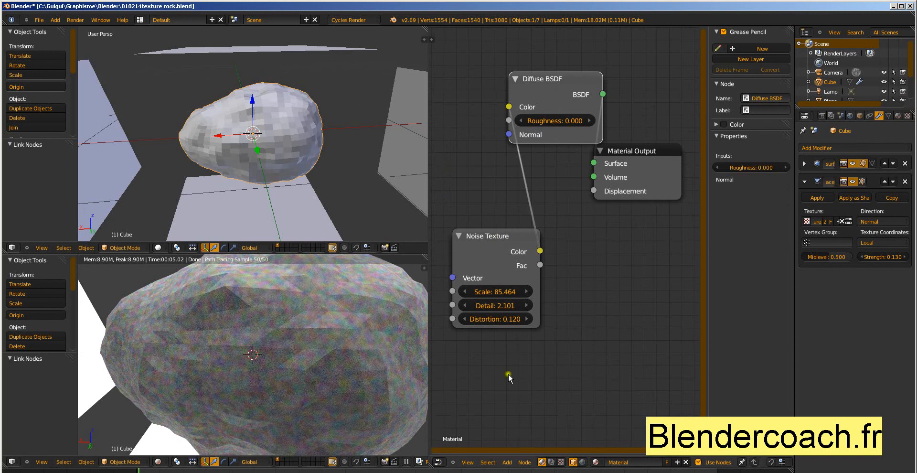
Disconnect and reconnect the Noise Texture at the Diffuse BSDF Color input to compare the rendered rock
left_click_drag(516, 132, 514, 120)
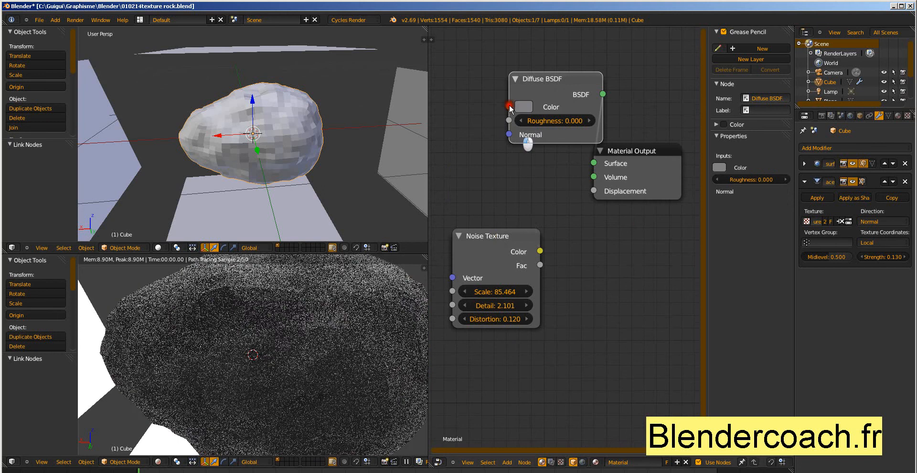
left_click(524, 108)
left_click(581, 121)
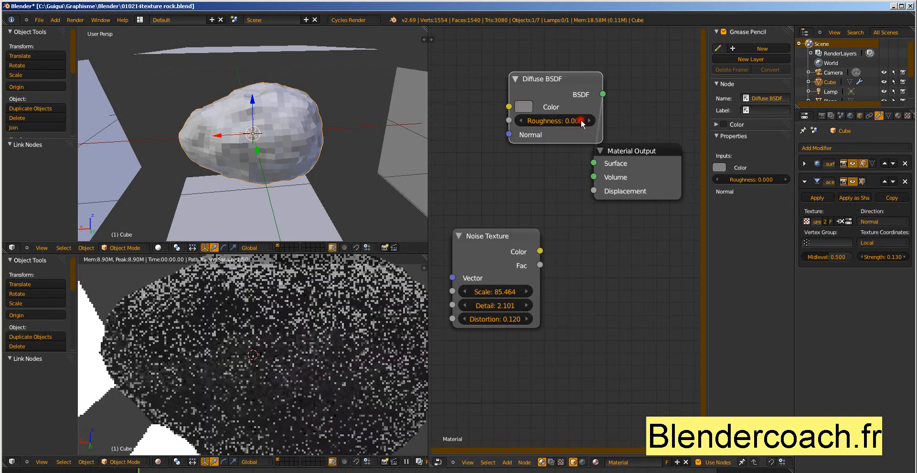
left_click_drag(540, 250, 509, 106)
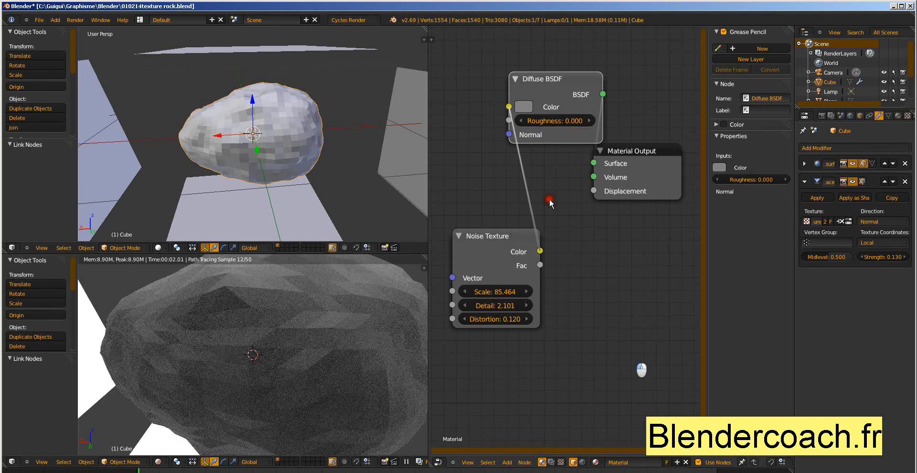
left_click(509, 103)
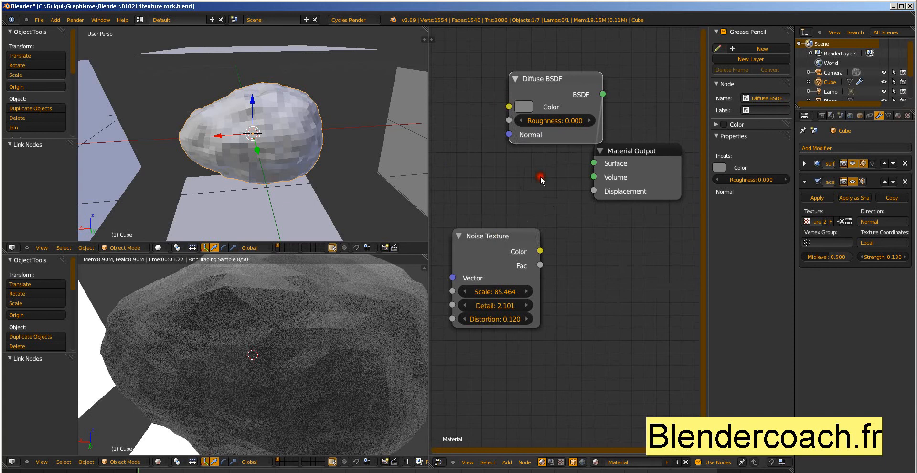
left_click_drag(510, 107, 544, 149)
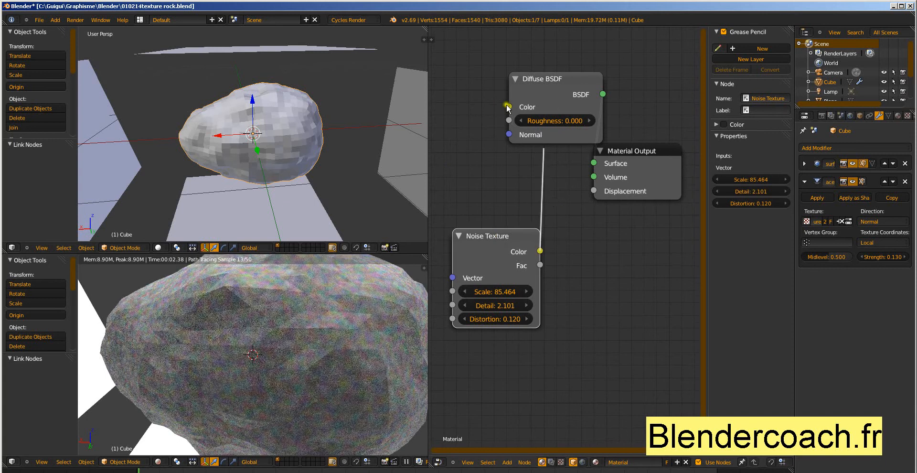
Move the Noise Texture's Color link from the Diffuse BSDF back to the Material Output's Displacement input
left_click_drag(508, 108, 577, 193)
left_click(594, 192)
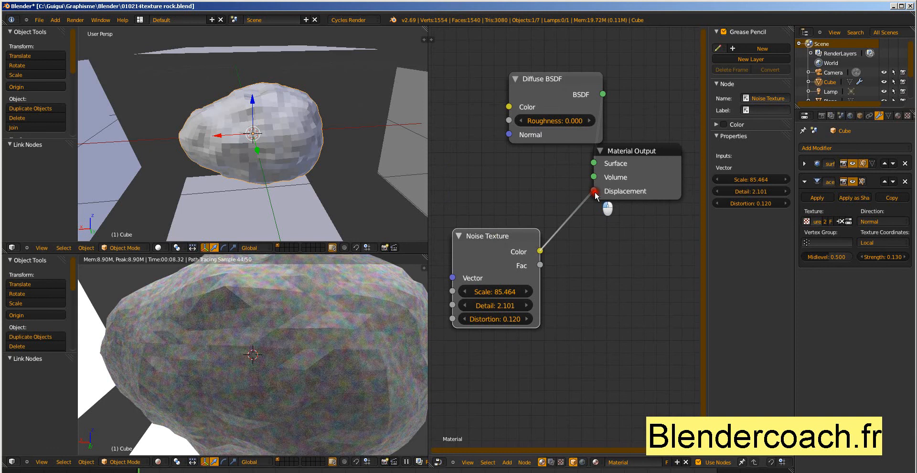
left_click_drag(596, 195, 596, 195)
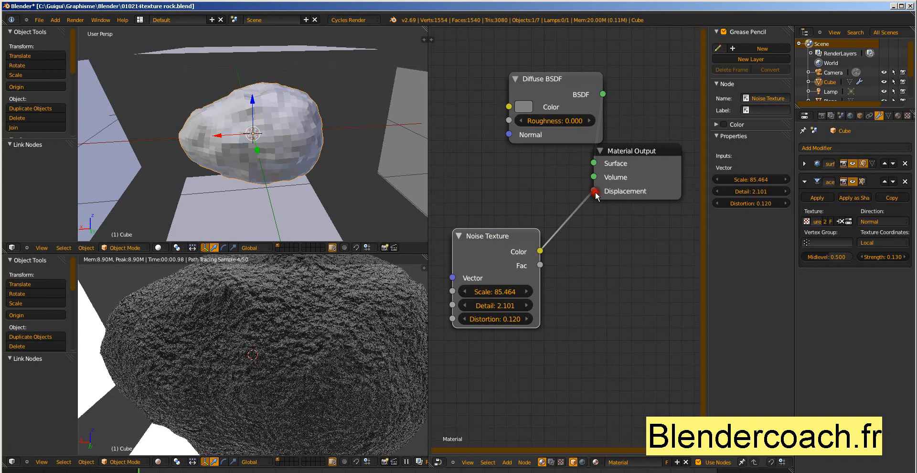
left_click_drag(595, 191, 594, 191)
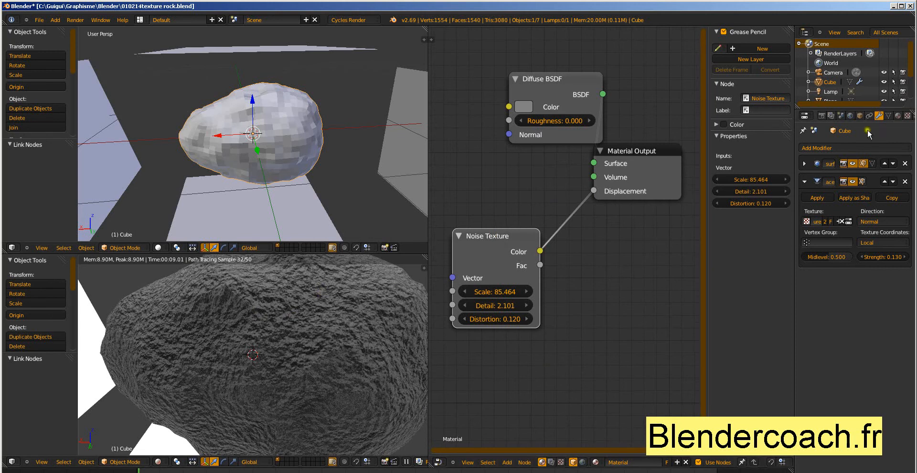
Widen the modifier properties area and hide the rock's Displace modifier in the viewport
left_click_drag(814, 198, 706, 212)
left_click(765, 182)
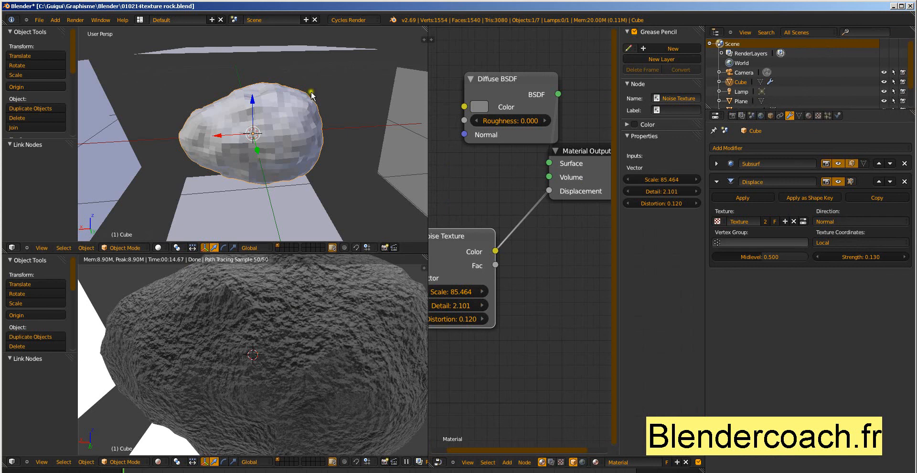
left_click(839, 182)
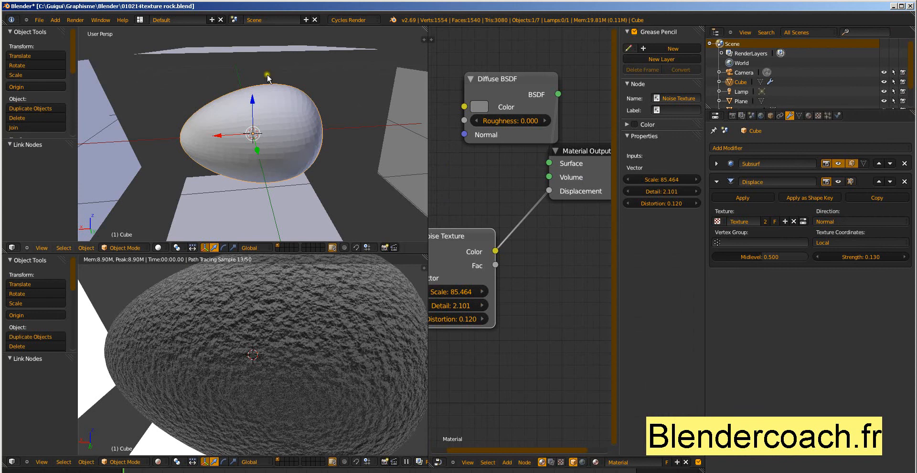
middle_click_drag(267, 76, 223, 112)
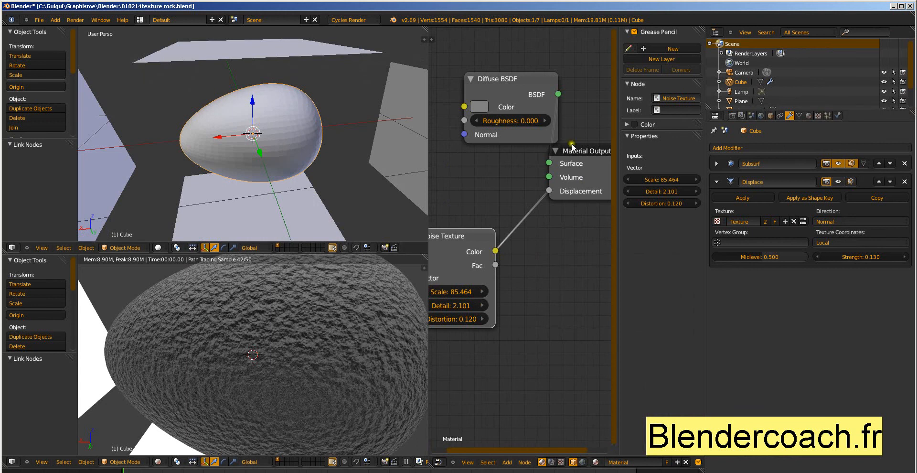
Expand the Subsurf modifier and switch its viewport display off and on to examine the base mesh
left_click(717, 163)
left_click(839, 163)
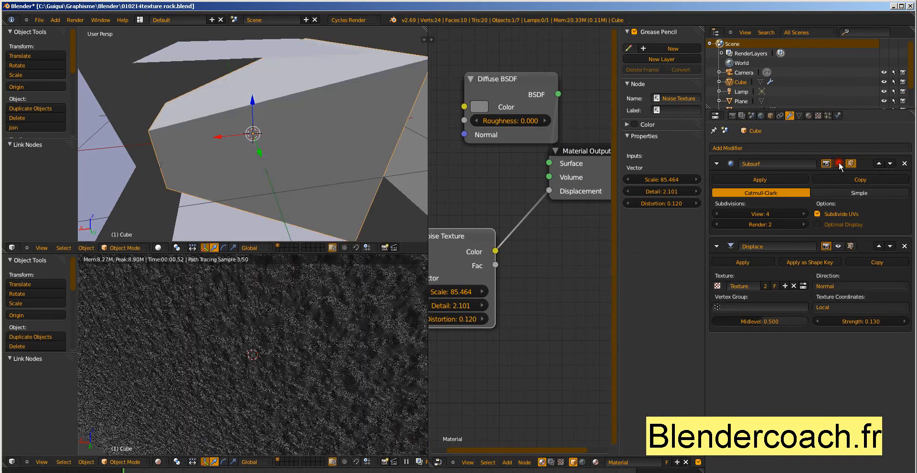
mouse_move(94, 167)
middle_mouse_down()
mouse_move(109, 174)
mouse_move(354, 136)
mouse_move(100, 191)
middle_mouse_up()
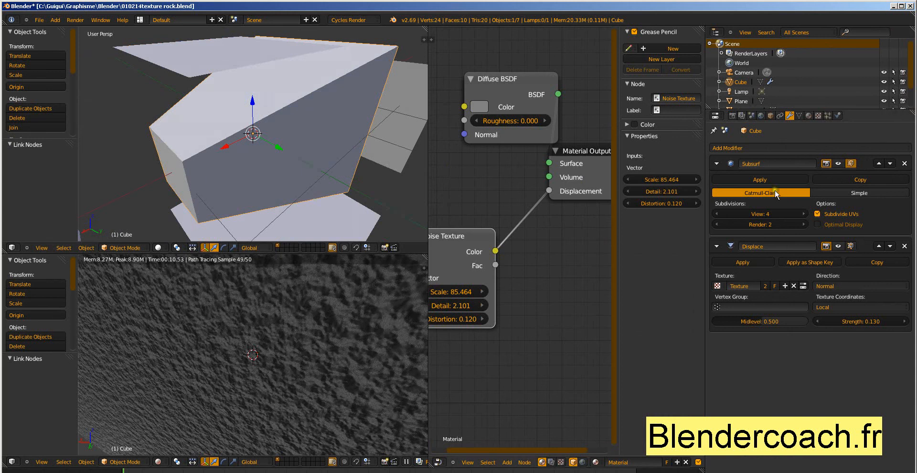
left_click(838, 163)
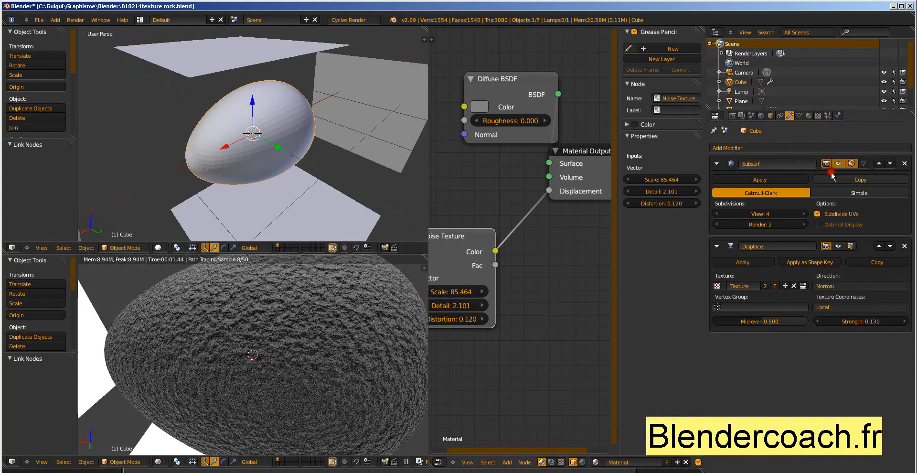
Show the Displace modifier in the viewport again, toggling it off and on to compare the shape
left_click(839, 246)
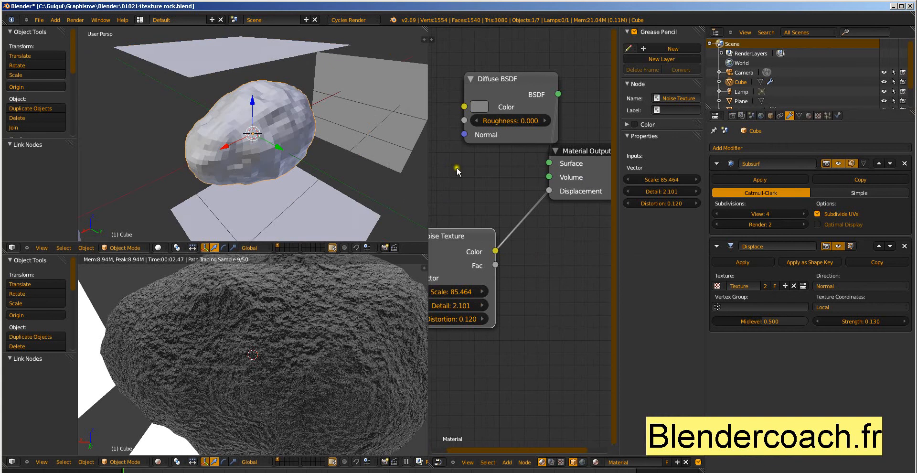
left_click(839, 246)
left_click(839, 247)
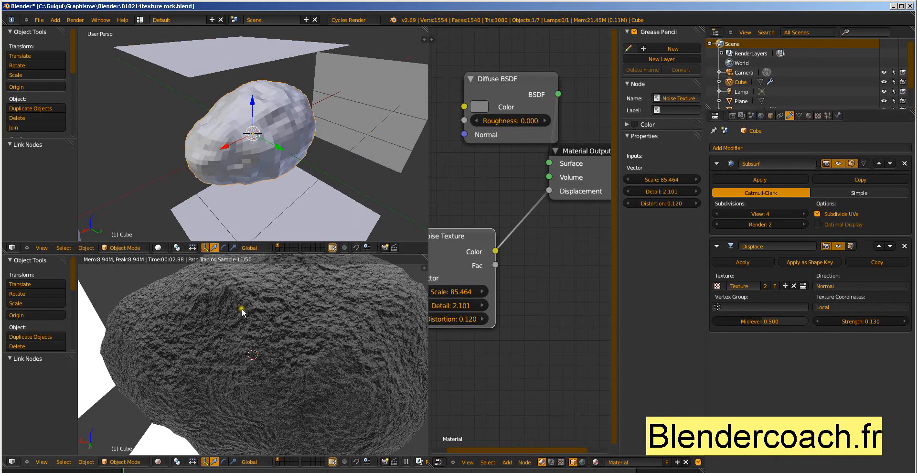
Disconnect the Noise Texture from the Material Output's Displacement input and hide the Displace modifier in the viewport
scroll(504, 233, "down", 1)
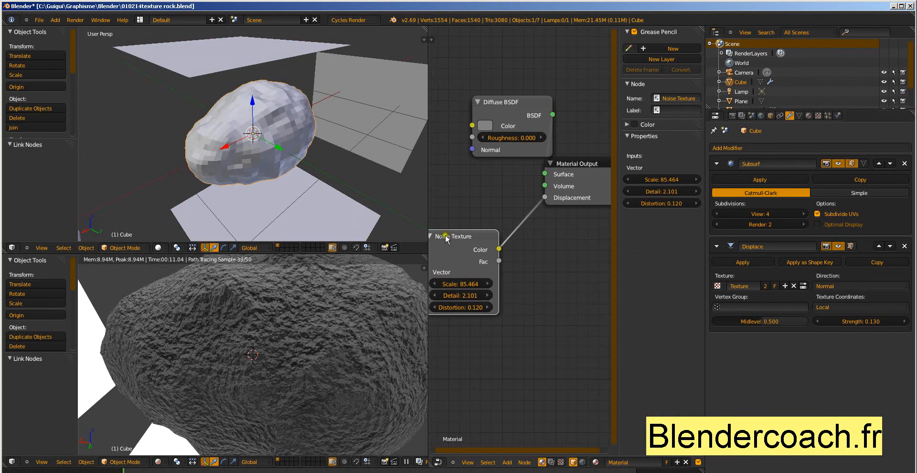
left_click_drag(545, 198, 537, 223)
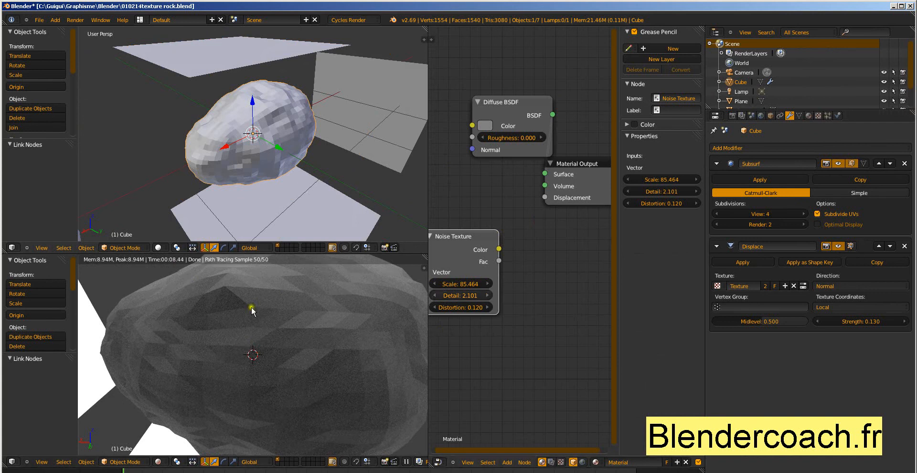
left_click(837, 246)
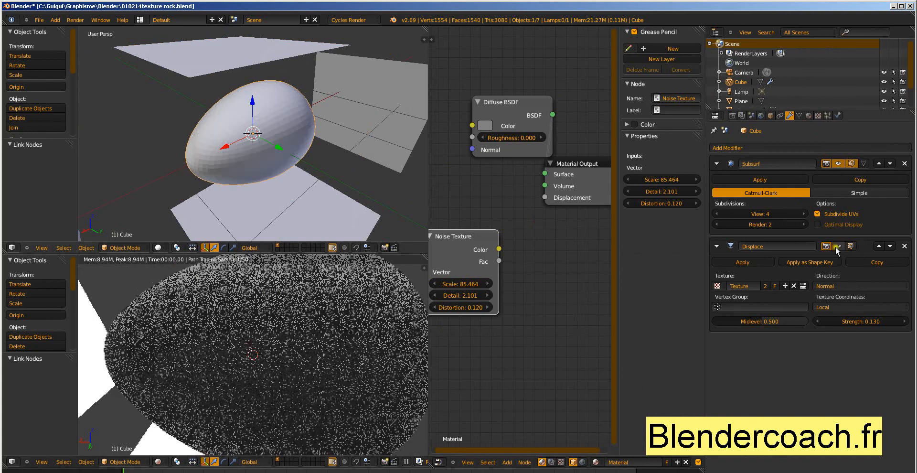
Examine the rock's smooth subdivided mesh without displacement, and show the Displace modifier in the viewport again
left_click(838, 246)
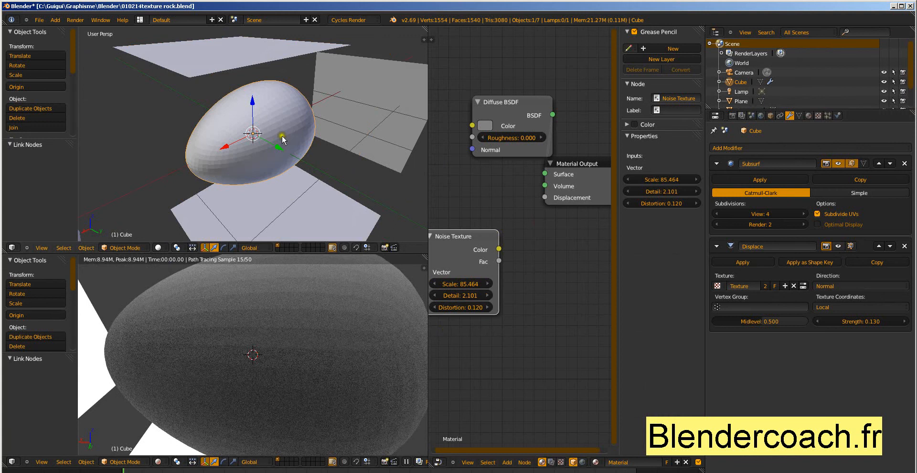
scroll(264, 118, "up", 4)
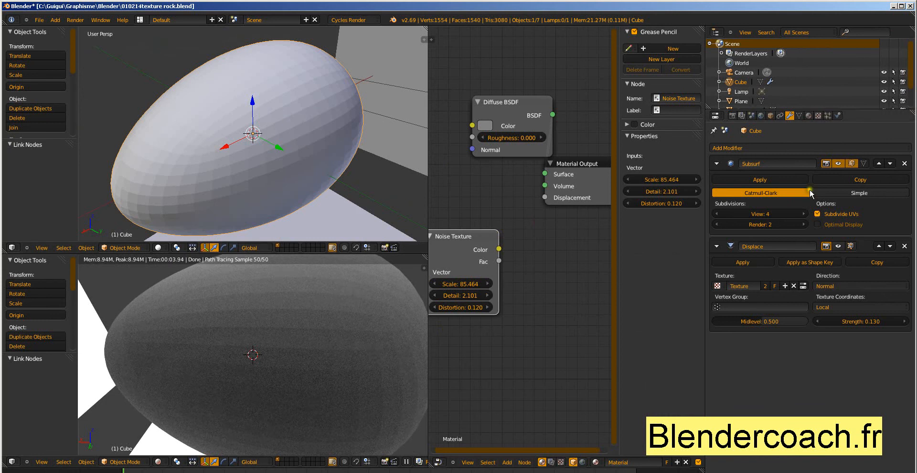
left_click(839, 164)
left_click(839, 246)
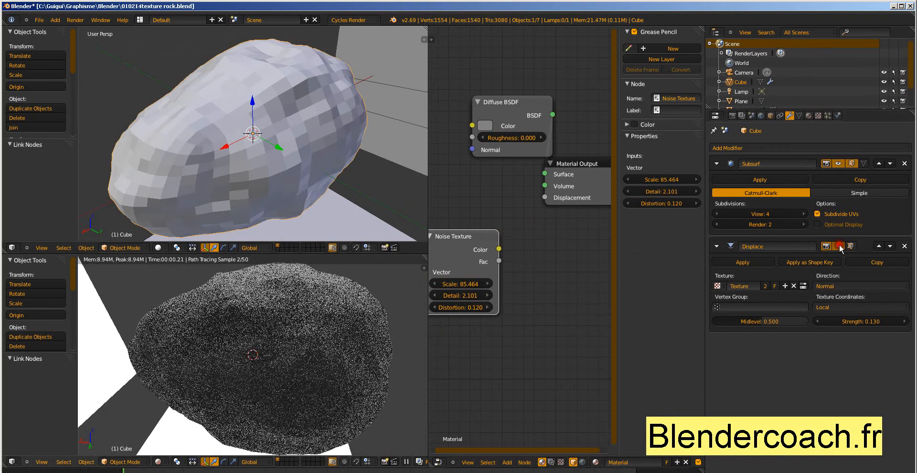
Connect the Noise Texture's Color output to the Material Output's Displacement input and move the texture node closer to it
mouse_move(499, 249)
left_mouse_down()
mouse_move(535, 220)
mouse_move(544, 198)
left_mouse_up()
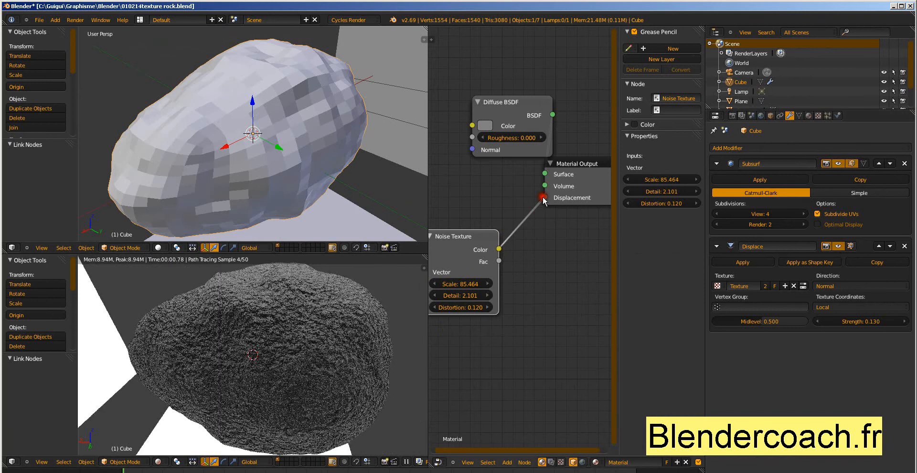
middle_click_drag(397, 340, 350, 356)
left_click_drag(453, 265, 498, 219)
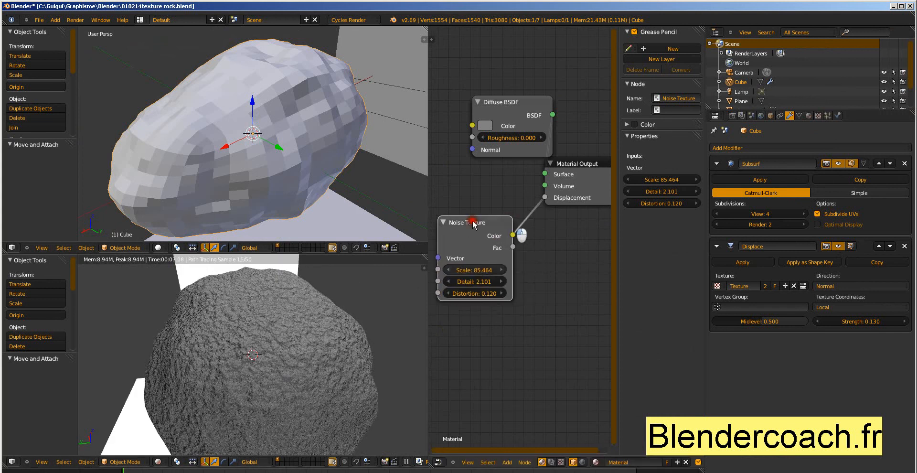
Try a Noise Texture Scale of 1.688 and inspect the rendered rock from different angles
left_click_drag(490, 271, 410, 273)
mouse_move(410, 273)
middle_mouse_down()
mouse_move(252, 378)
mouse_move(318, 357)
middle_mouse_up()
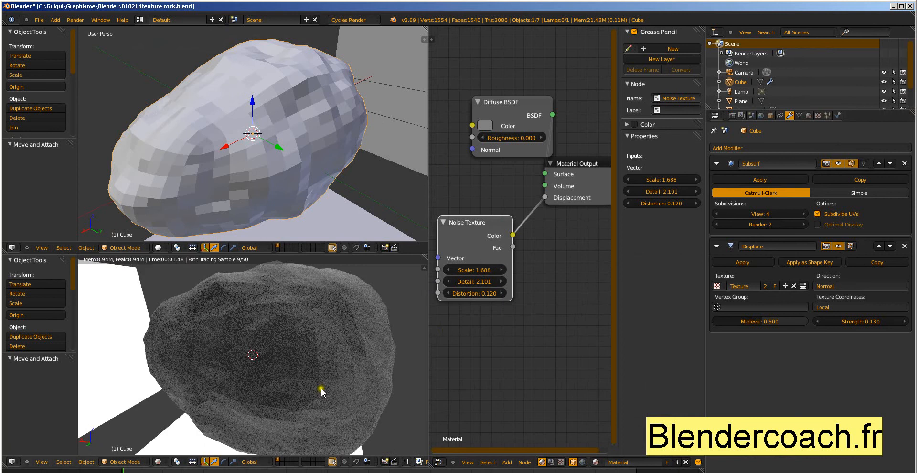
mouse_move(322, 391)
middle_mouse_down()
mouse_move(334, 403)
mouse_move(301, 377)
middle_mouse_up()
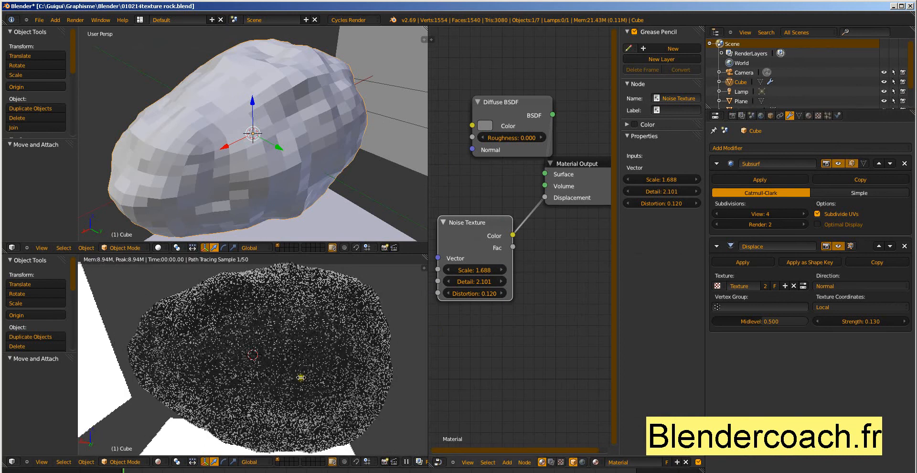
Set the Noise Texture's Scale to 85 and examine the rendered surface up close
left_click(474, 270)
type("8")
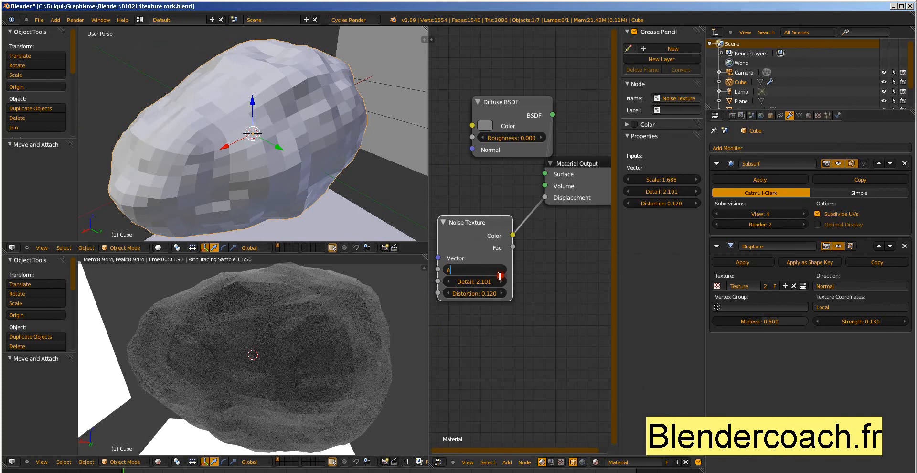
type("5")
key("Return")
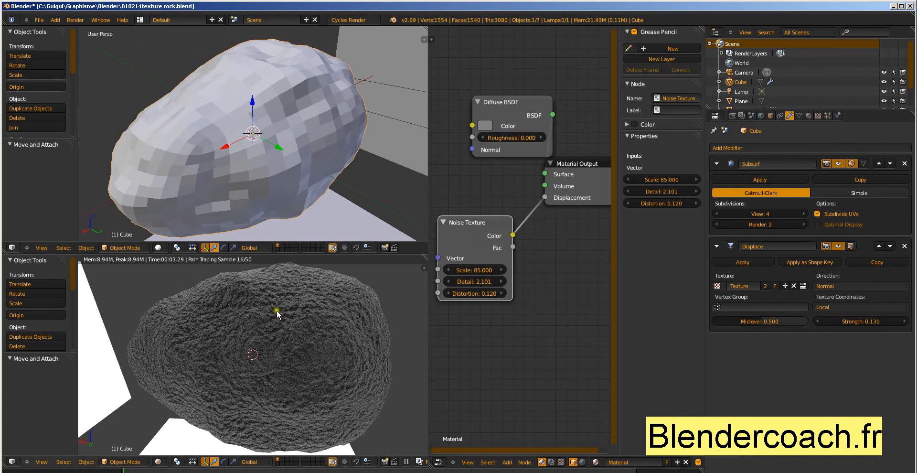
scroll(311, 318, "up", 3)
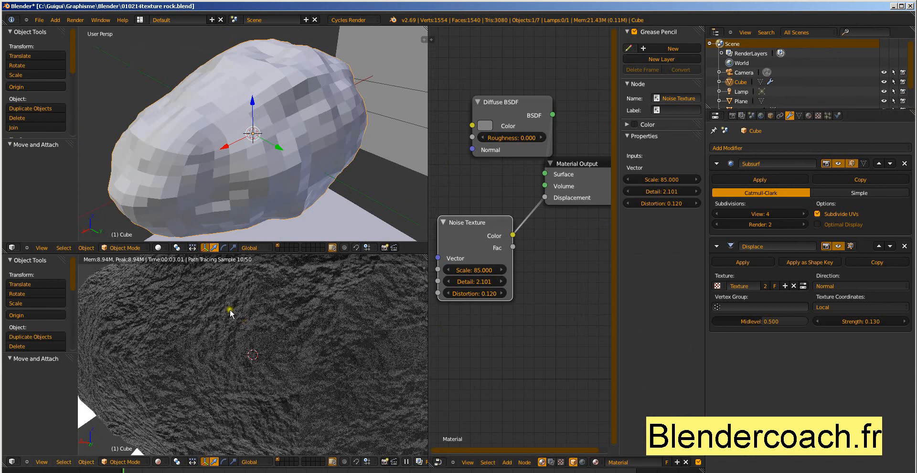
scroll(308, 329, "down", 2)
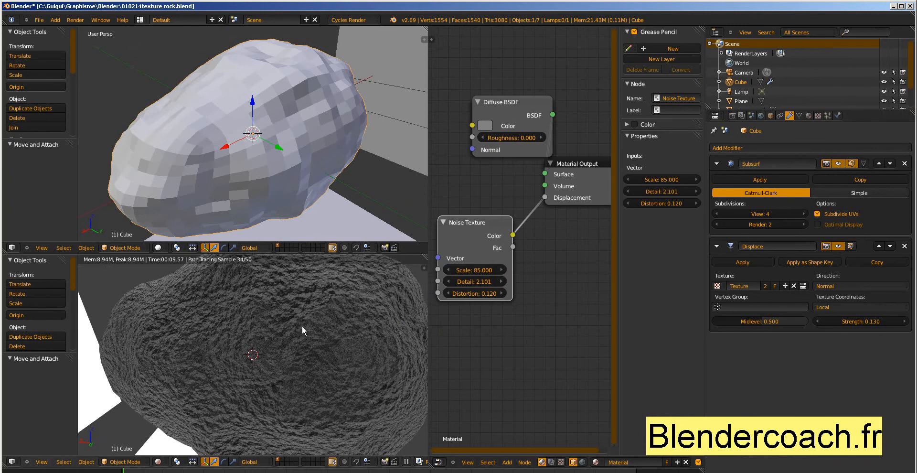
Change the Diffuse BSDF color to a dark brown and check it on the rendered rock
left_click(485, 126)
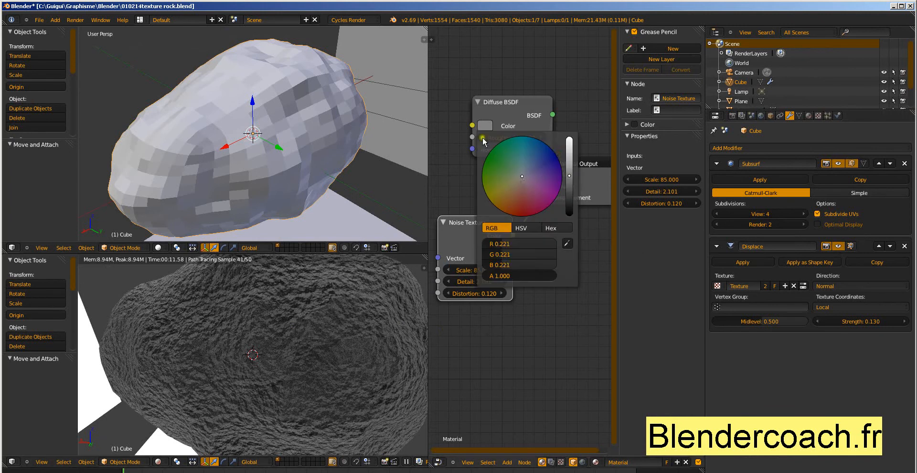
left_click_drag(558, 152, 508, 209)
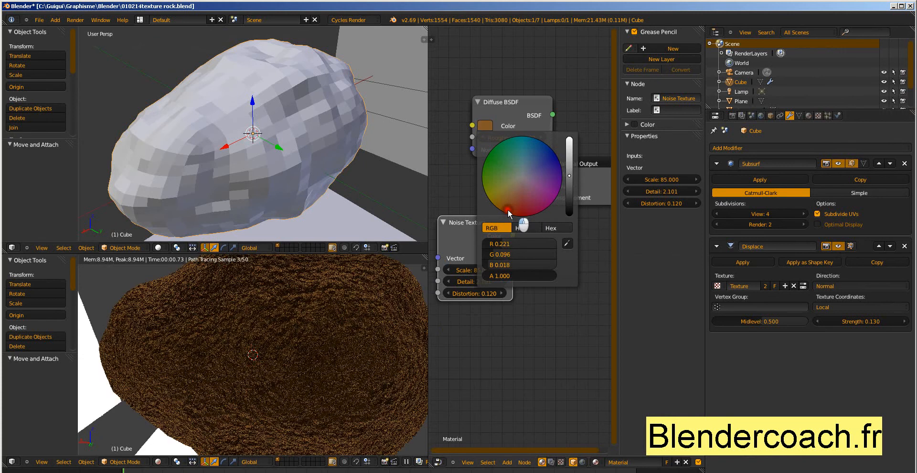
left_click_drag(570, 176, 571, 190)
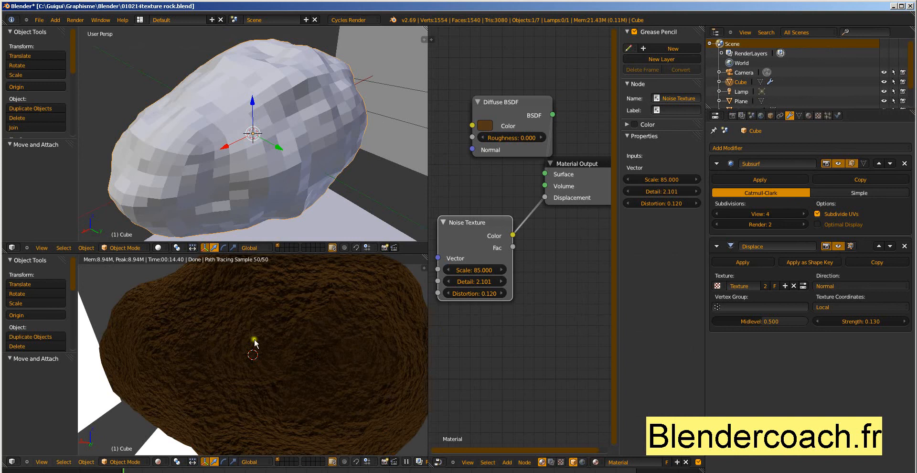
middle_click_drag(255, 343, 253, 372)
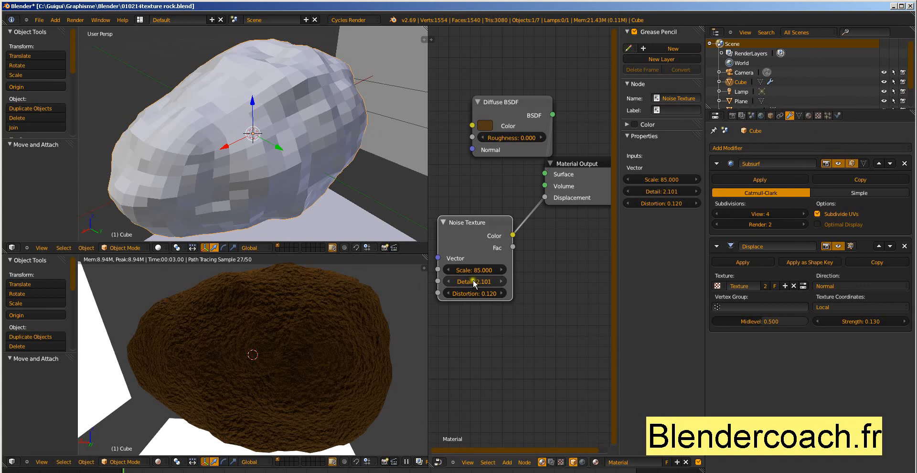
Raise the Noise Texture's Detail to 7.921, reduce it to 6.655 and inspect the finer relief up close
left_click_drag(468, 284, 597, 282)
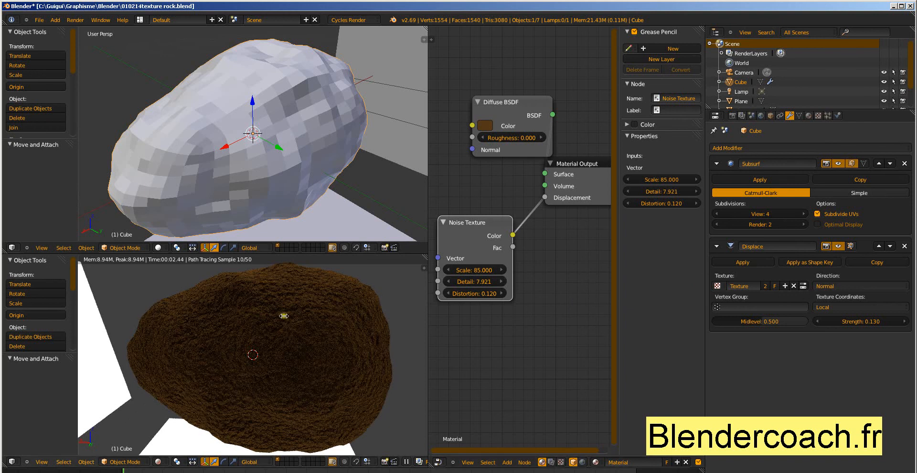
left_click_drag(454, 282, 385, 286)
scroll(380, 283, "up", 2)
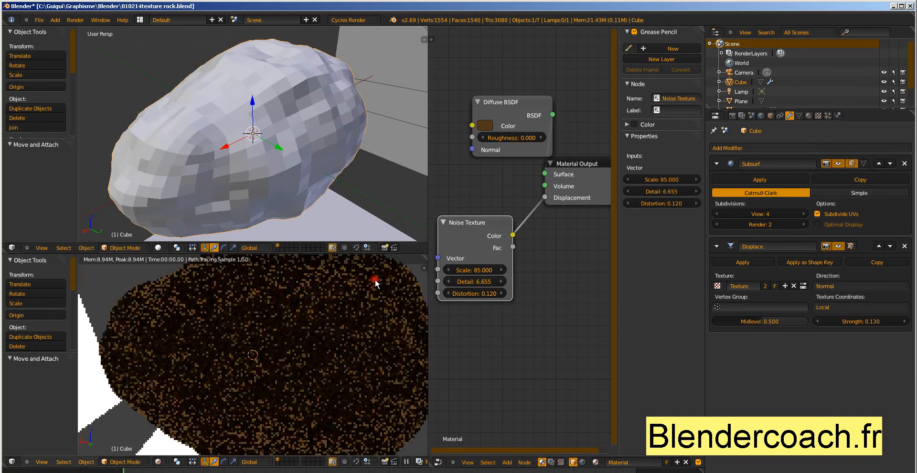
scroll(375, 283, "up", 2)
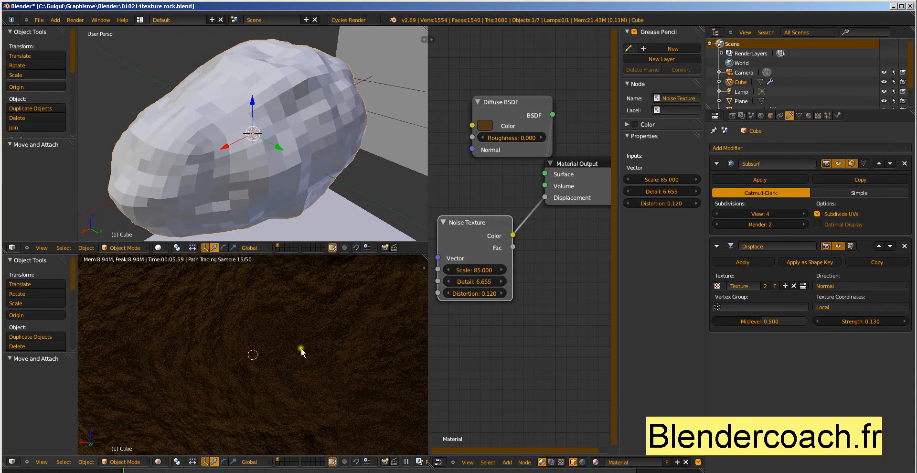
scroll(322, 348, "down", 3)
scroll(322, 348, "down", 3)
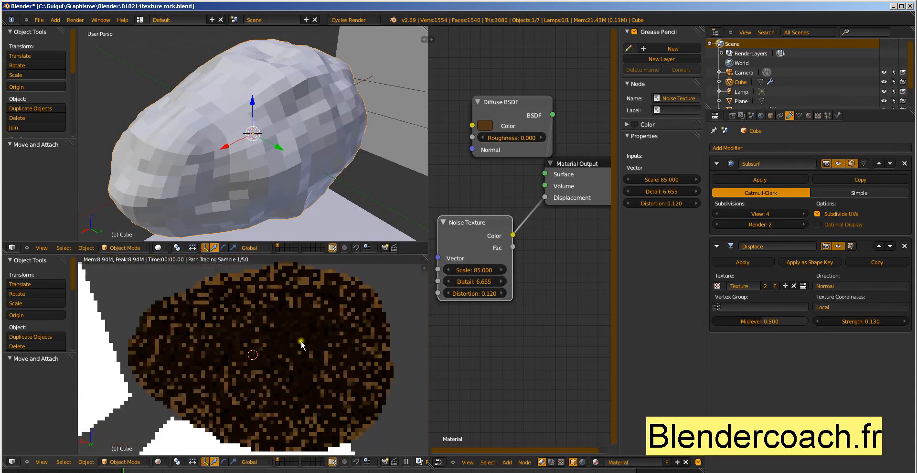
Set the Noise Texture's Detail to 6.540 and try Distortion values of 418.752 and 3
left_click_drag(467, 281, 634, 293)
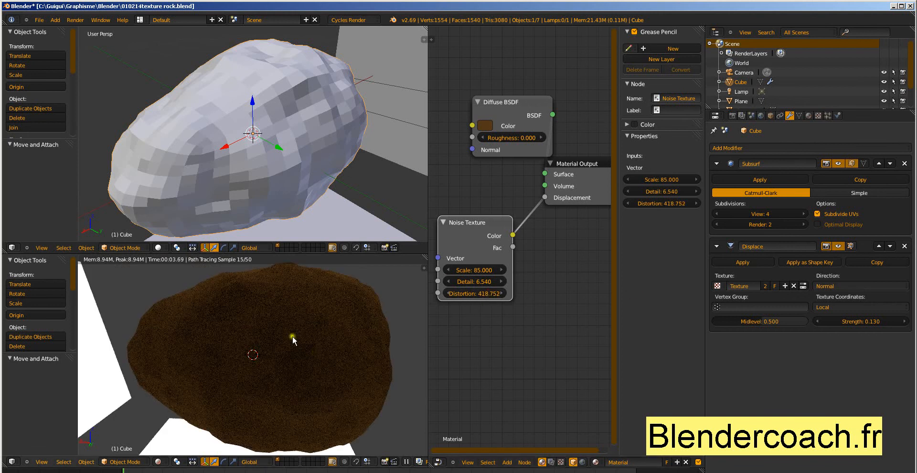
scroll(268, 331, "up", 2)
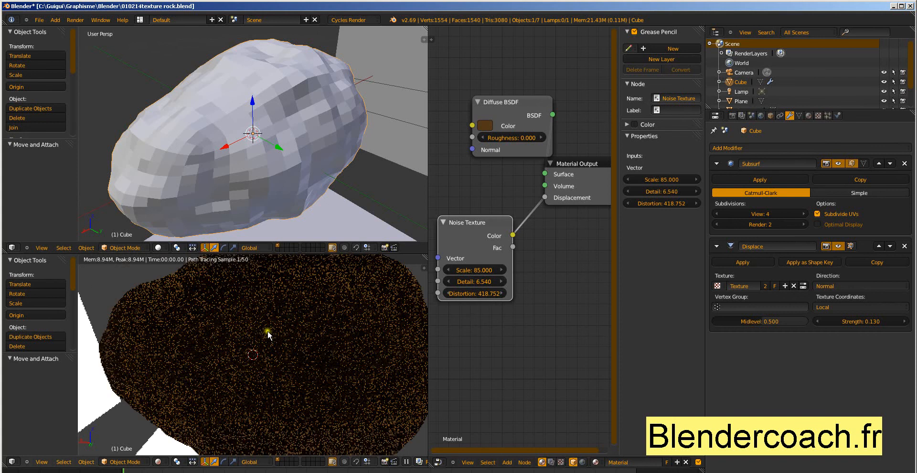
left_click(482, 294)
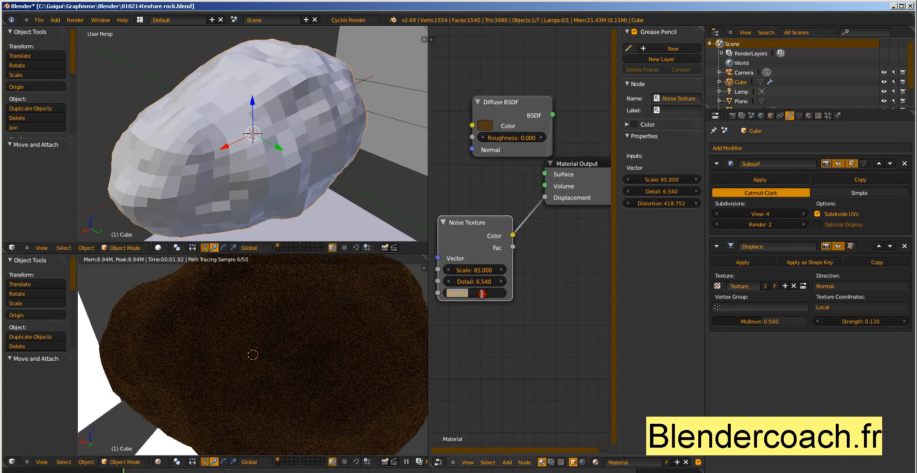
type("3")
key("Return")
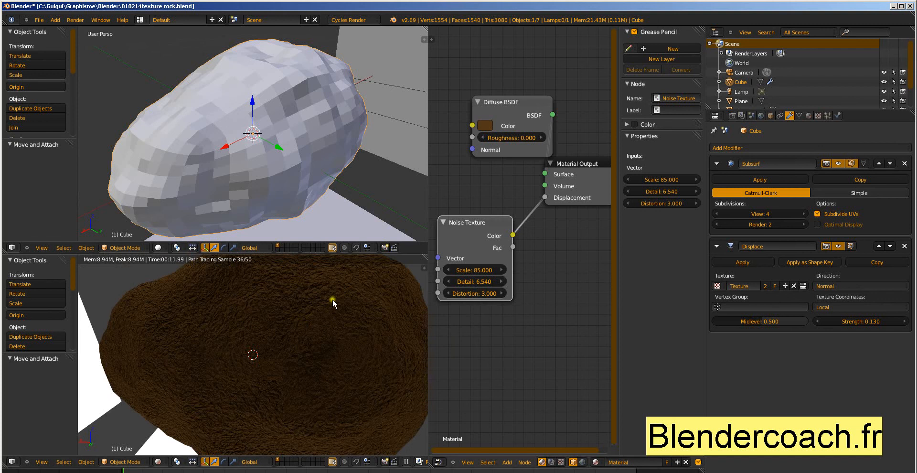
Try a Distortion of 12 on the Noise Texture
left_click(479, 289)
type("12")
key("Return")
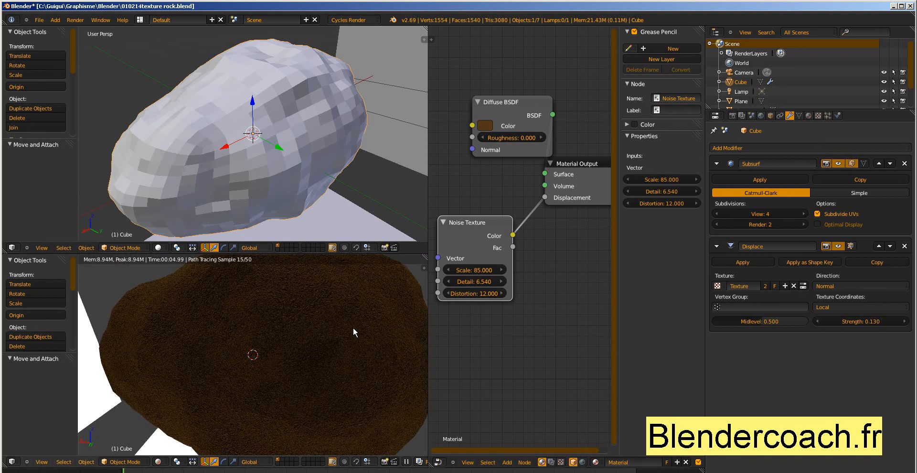
Set the Noise Texture's Distortion to 1 and view the rendered rock from another side
left_click(470, 296)
left_click(502, 302)
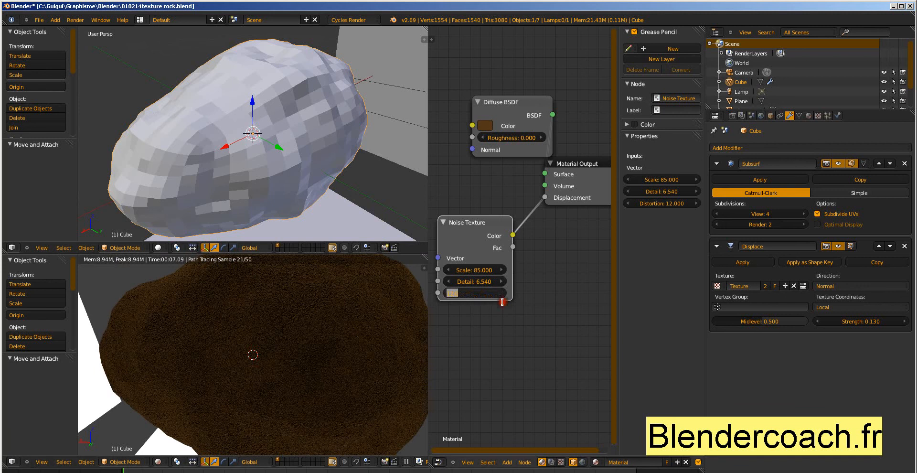
type("1")
key("Return")
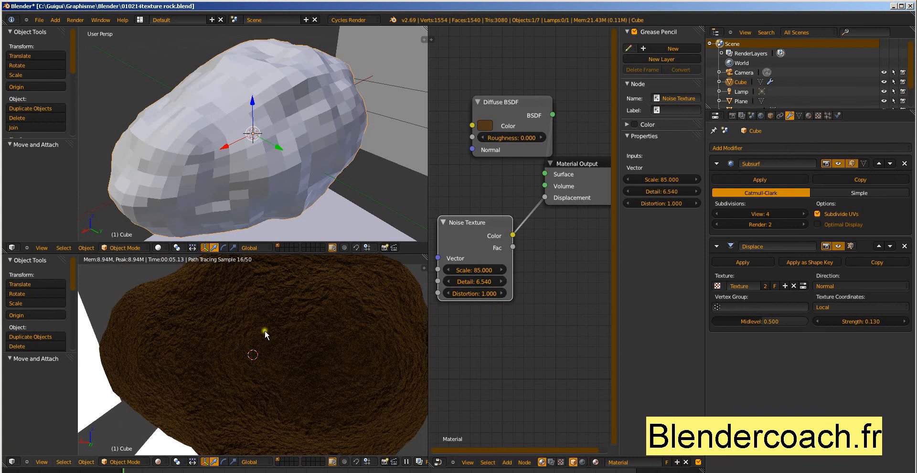
middle_click_drag(205, 340, 234, 331)
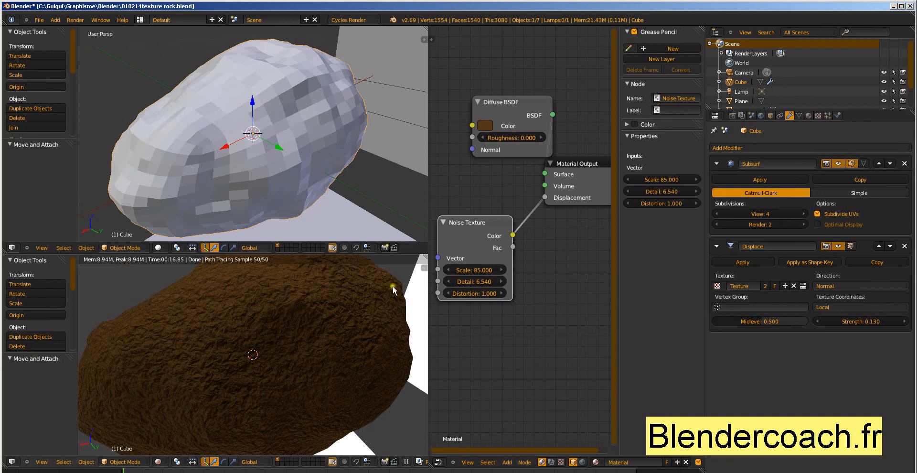
Widen the node editor and spread the Diffuse BSDF and Material Output nodes apart
left_click_drag(508, 103, 482, 108)
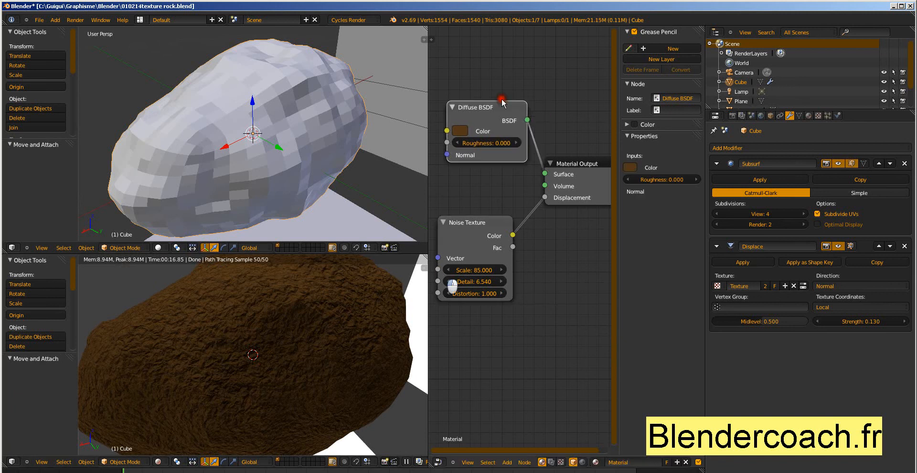
left_click_drag(429, 160, 294, 159)
left_click_drag(428, 159, 293, 178)
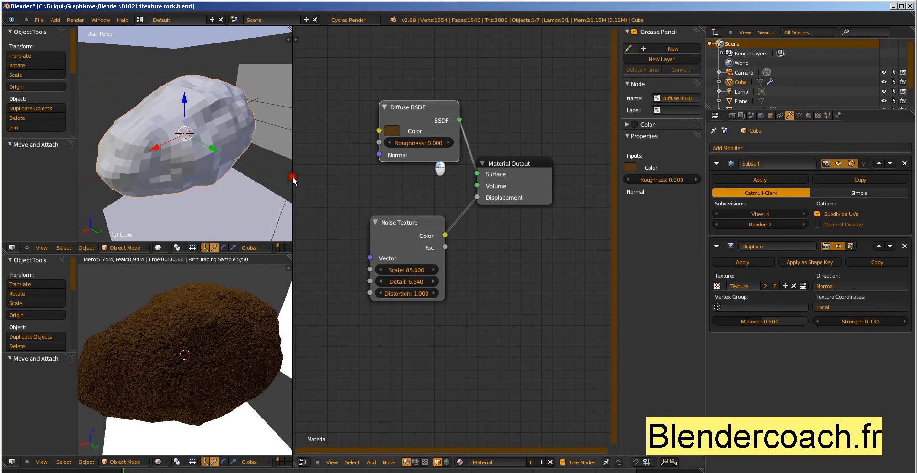
left_click_drag(483, 179, 533, 174)
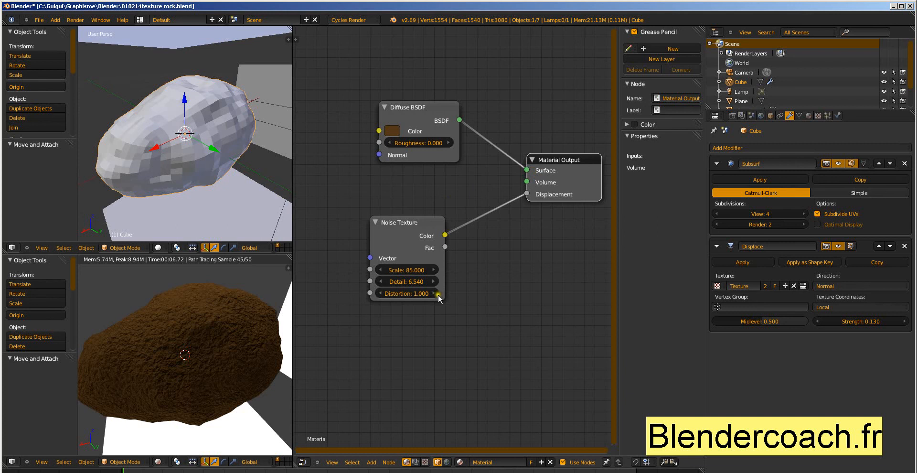
Group the Diffuse BSDF, Noise Texture and Material Output nodes together and examine the inside of the group
scroll(589, 283, "down", 1)
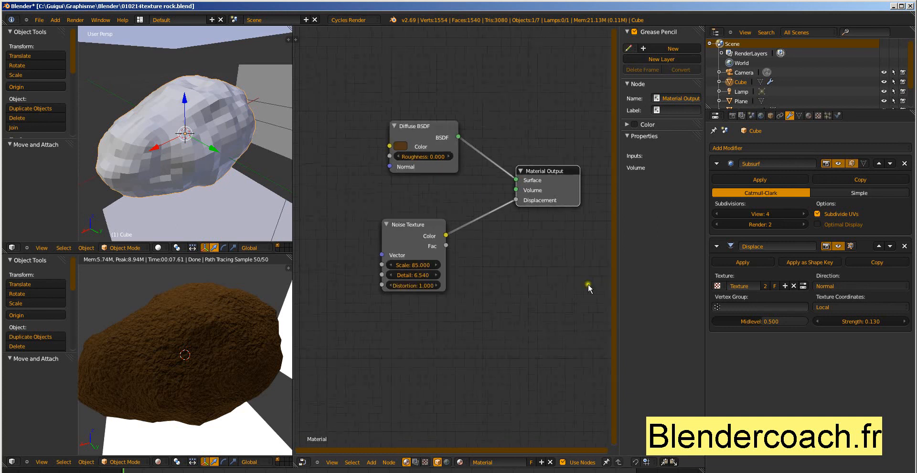
scroll(588, 284, "down", 1)
key("a")
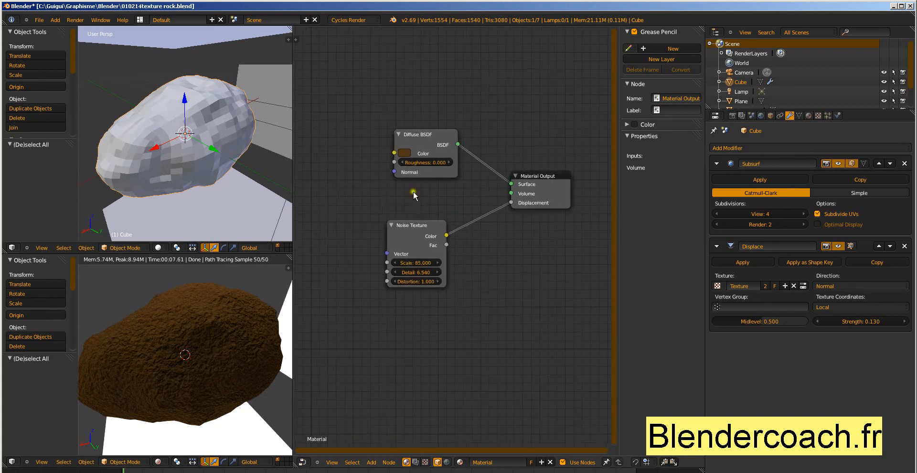
key("a")
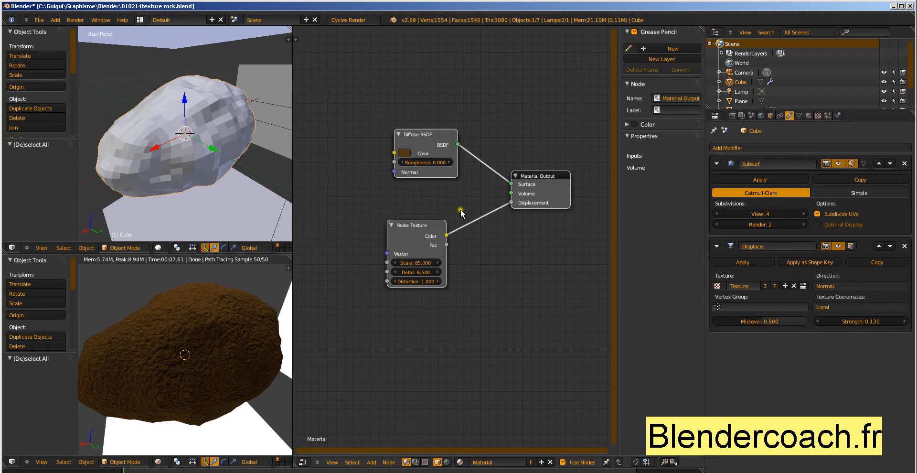
key("ctrl+g")
scroll(446, 231, "down", 2)
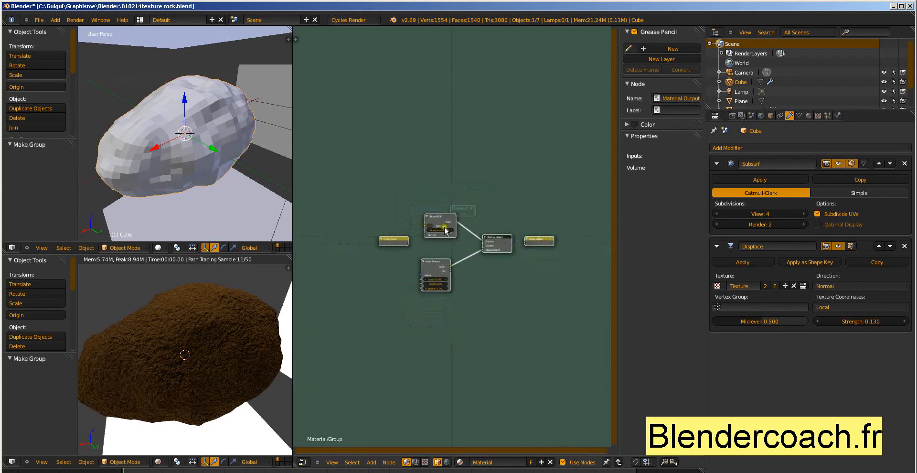
scroll(458, 246, "down", 1)
scroll(456, 243, "up", 8)
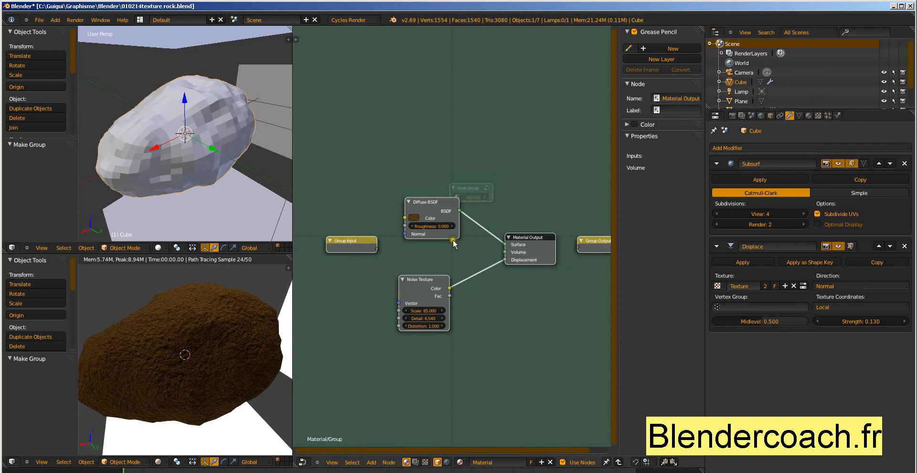
scroll(453, 240, "up", 2)
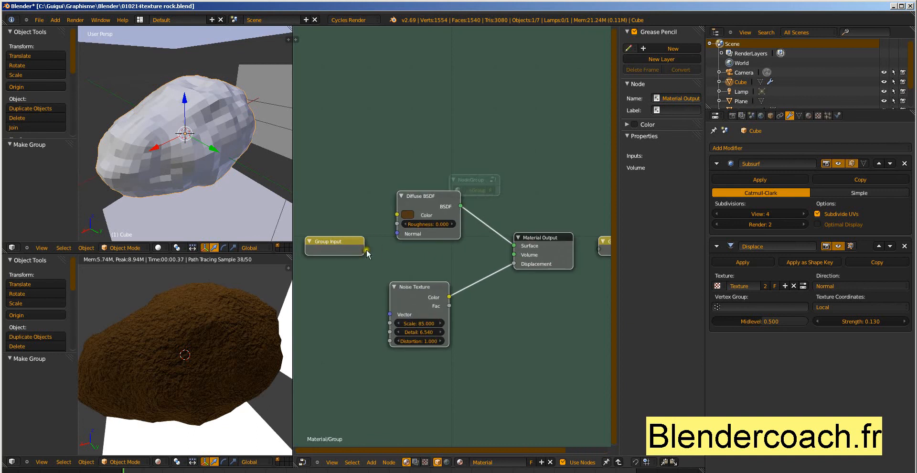
scroll(586, 277, "down", 1)
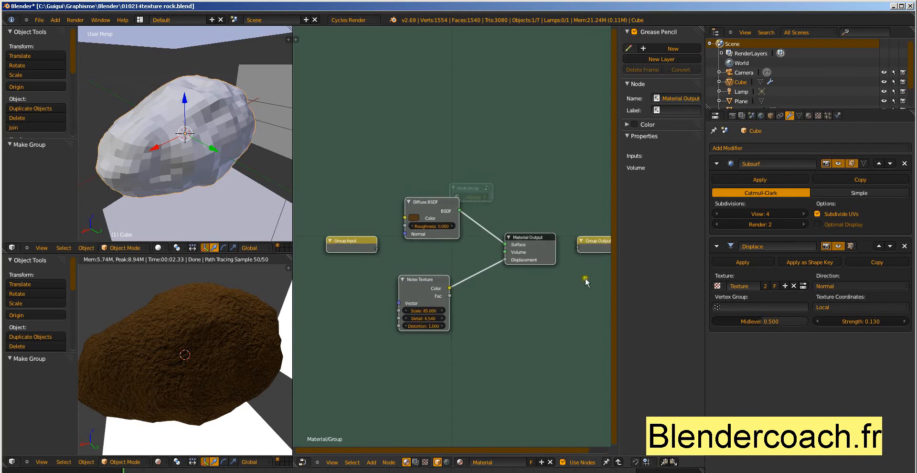